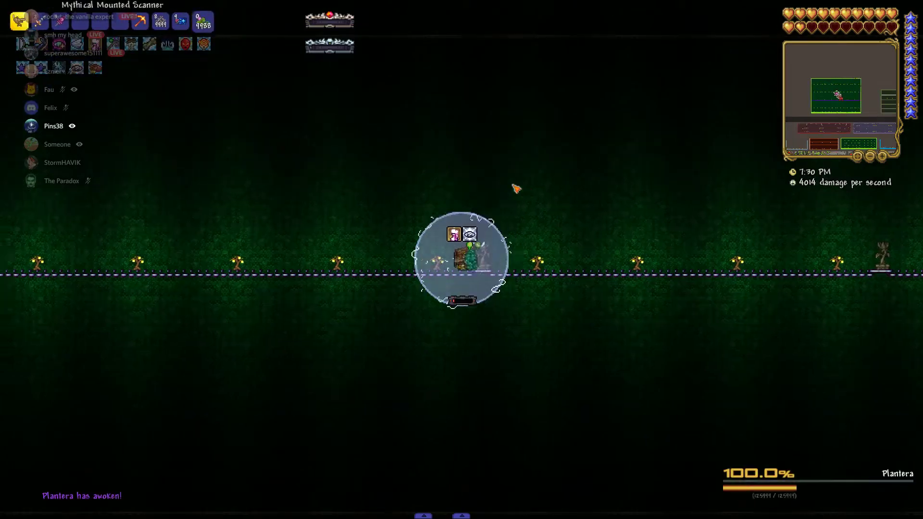
# Track Plantera with the red beams while dodging, cutting its health to 50.3%
pyautogui.moveTo(515, 193); pyautogui.dragTo(472, 316)
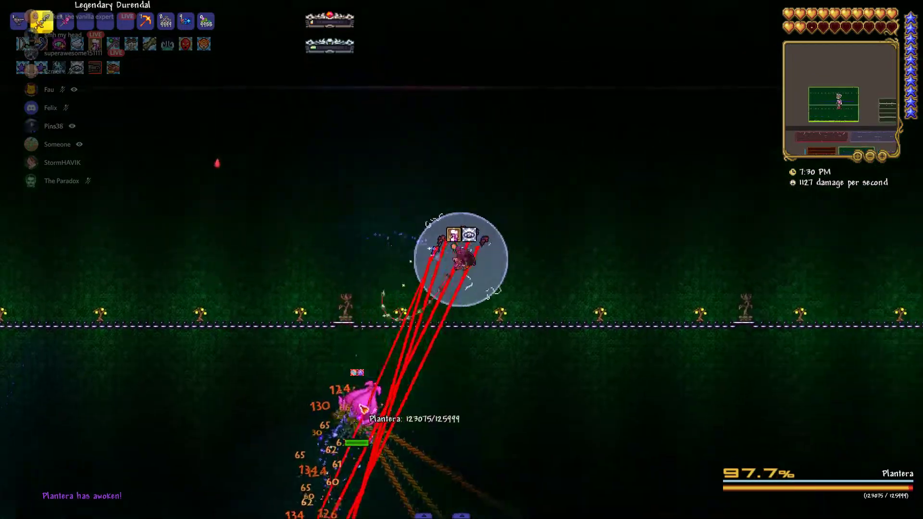
pyautogui.moveTo(367, 409)
pyautogui.mouseDown()
pyautogui.moveTo(488, 44)
pyautogui.moveTo(599, 408)
pyautogui.moveTo(496, 433)
pyautogui.mouseUp()
pyautogui.moveTo(415, 422)
pyautogui.mouseDown()
pyautogui.moveTo(369, 119)
pyautogui.moveTo(535, 357)
pyautogui.moveTo(339, 118)
pyautogui.moveTo(608, 125)
pyautogui.mouseUp()
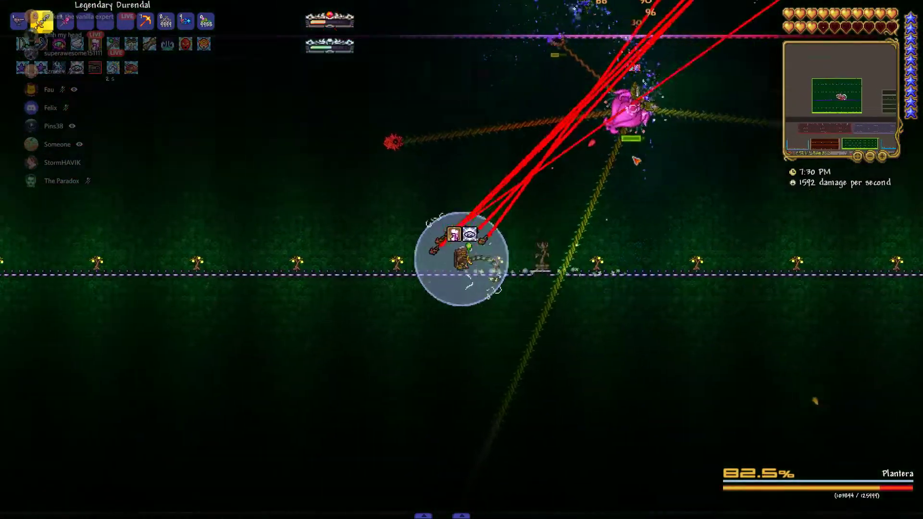
pyautogui.moveTo(636, 160)
pyautogui.mouseDown()
pyautogui.moveTo(710, 249)
pyautogui.moveTo(671, 375)
pyautogui.moveTo(481, 455)
pyautogui.mouseUp()
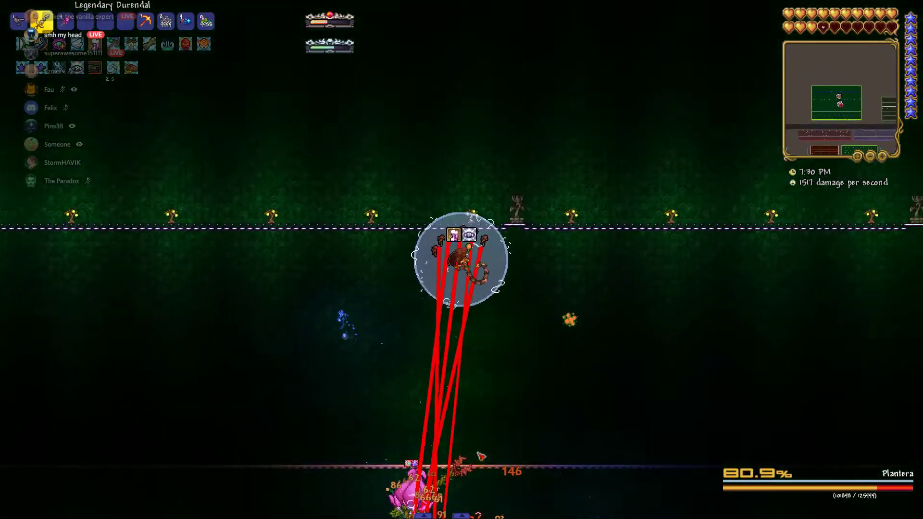
pyautogui.moveTo(379, 432)
pyautogui.mouseDown()
pyautogui.moveTo(310, 462)
pyautogui.moveTo(267, 404)
pyautogui.moveTo(245, 311)
pyautogui.moveTo(336, 162)
pyautogui.moveTo(462, 87)
pyautogui.moveTo(562, 58)
pyautogui.moveTo(656, 181)
pyautogui.moveTo(626, 302)
pyautogui.moveTo(635, 404)
pyautogui.moveTo(505, 434)
pyautogui.moveTo(376, 389)
pyautogui.moveTo(333, 289)
pyautogui.moveTo(205, 113)
pyautogui.moveTo(443, 29)
pyautogui.moveTo(598, 63)
pyautogui.moveTo(671, 231)
pyautogui.moveTo(692, 318)
pyautogui.moveTo(562, 418)
pyautogui.moveTo(476, 412)
pyautogui.mouseUp()
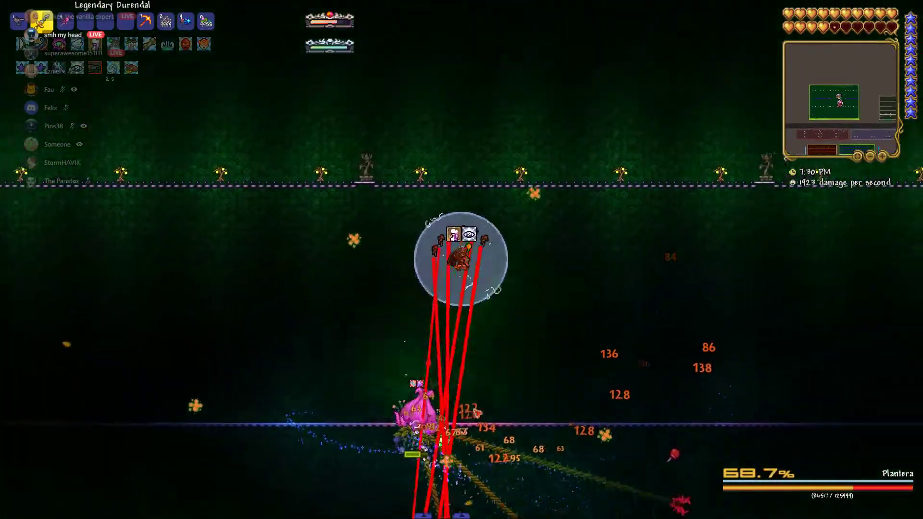
pyautogui.moveTo(361, 350)
pyautogui.mouseDown()
pyautogui.moveTo(195, 267)
pyautogui.moveTo(202, 145)
pyautogui.moveTo(440, 36)
pyautogui.moveTo(530, 117)
pyautogui.moveTo(671, 152)
pyautogui.moveTo(692, 245)
pyautogui.moveTo(649, 361)
pyautogui.moveTo(556, 462)
pyautogui.moveTo(432, 462)
pyautogui.mouseUp()
pyautogui.moveTo(306, 319)
pyautogui.mouseDown()
pyautogui.moveTo(209, 266)
pyautogui.moveTo(159, 203)
pyautogui.moveTo(260, 93)
pyautogui.moveTo(426, 15)
pyautogui.mouseUp()
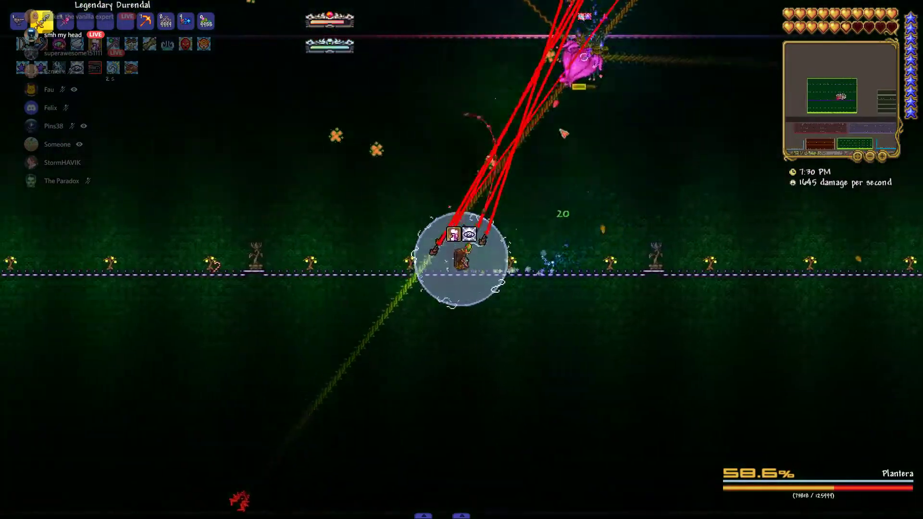
pyautogui.moveTo(638, 229)
pyautogui.mouseDown()
pyautogui.moveTo(721, 209)
pyautogui.moveTo(757, 288)
pyautogui.moveTo(721, 404)
pyautogui.moveTo(559, 385)
pyautogui.moveTo(468, 393)
pyautogui.moveTo(311, 274)
pyautogui.moveTo(216, 94)
pyautogui.moveTo(346, 22)
pyautogui.moveTo(379, 108)
pyautogui.moveTo(434, 22)
pyautogui.moveTo(534, 58)
pyautogui.moveTo(518, 112)
pyautogui.mouseUp()
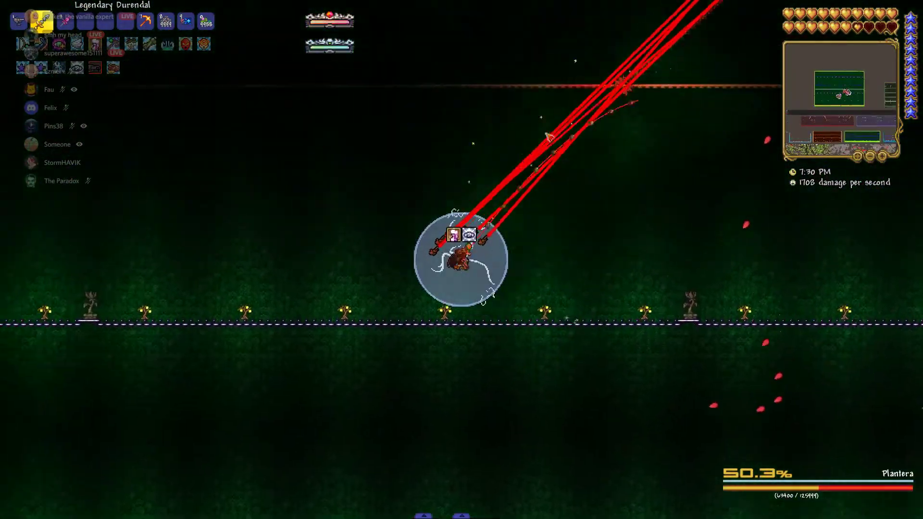
# Keep the beams on Plantera as it circles overhead until its health reaches zero
pyautogui.moveTo(573, 170)
pyautogui.mouseDown()
pyautogui.moveTo(646, 330)
pyautogui.moveTo(865, 310)
pyautogui.moveTo(887, 195)
pyautogui.moveTo(606, 123)
pyautogui.moveTo(613, 159)
pyautogui.moveTo(526, 43)
pyautogui.moveTo(518, 114)
pyautogui.mouseUp()
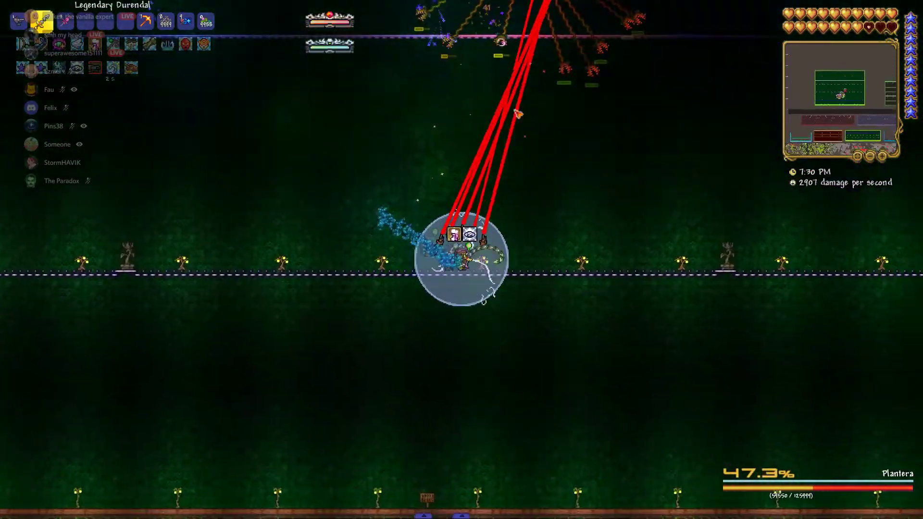
pyautogui.moveTo(573, 29)
pyautogui.mouseDown()
pyautogui.moveTo(461, 43)
pyautogui.moveTo(346, 29)
pyautogui.moveTo(289, 36)
pyautogui.moveTo(43, 148)
pyautogui.moveTo(231, 209)
pyautogui.moveTo(22, 238)
pyautogui.moveTo(22, 310)
pyautogui.moveTo(22, 289)
pyautogui.moveTo(44, 404)
pyautogui.moveTo(72, 483)
pyautogui.mouseUp()
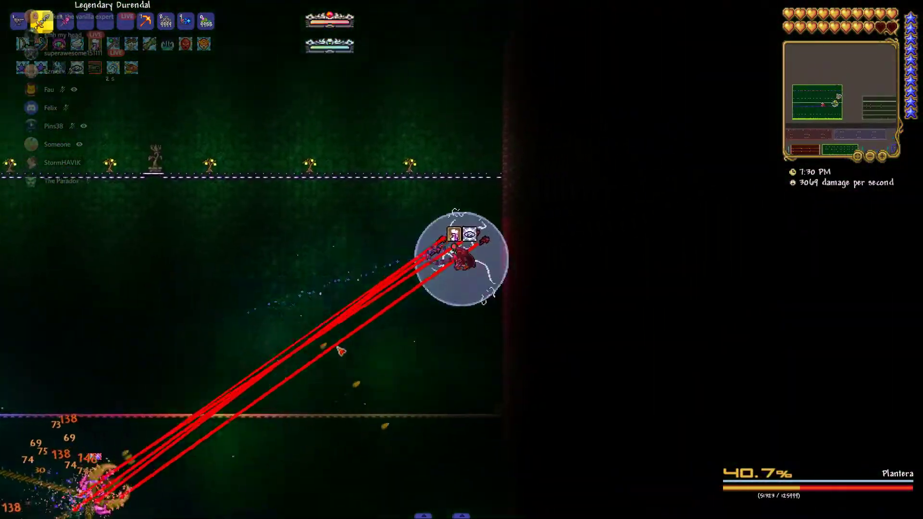
pyautogui.moveTo(375, 321)
pyautogui.mouseDown()
pyautogui.moveTo(43, 259)
pyautogui.moveTo(144, 87)
pyautogui.moveTo(448, 14)
pyautogui.moveTo(482, 195)
pyautogui.moveTo(649, 108)
pyautogui.moveTo(671, 252)
pyautogui.moveTo(626, 361)
pyautogui.moveTo(606, 447)
pyautogui.moveTo(217, 476)
pyautogui.moveTo(348, 369)
pyautogui.moveTo(144, 303)
pyautogui.moveTo(108, 108)
pyautogui.moveTo(360, 44)
pyautogui.moveTo(487, 145)
pyautogui.moveTo(505, 44)
pyautogui.moveTo(649, 29)
pyautogui.moveTo(721, 144)
pyautogui.moveTo(673, 298)
pyautogui.moveTo(735, 382)
pyautogui.moveTo(721, 432)
pyautogui.moveTo(505, 490)
pyautogui.moveTo(316, 365)
pyautogui.mouseUp()
pyautogui.moveTo(293, 290)
pyautogui.mouseDown()
pyautogui.moveTo(109, 145)
pyautogui.moveTo(87, 43)
pyautogui.moveTo(324, 21)
pyautogui.moveTo(507, 106)
pyautogui.moveTo(605, 58)
pyautogui.moveTo(692, 145)
pyautogui.moveTo(736, 274)
pyautogui.moveTo(490, 462)
pyautogui.moveTo(415, 386)
pyautogui.mouseUp()
pyautogui.moveTo(186, 249)
pyautogui.mouseDown()
pyautogui.moveTo(108, 144)
pyautogui.moveTo(252, 58)
pyautogui.moveTo(505, 22)
pyautogui.moveTo(708, 15)
pyautogui.mouseUp()
pyautogui.moveTo(573, 184)
pyautogui.mouseDown()
pyautogui.moveTo(764, 202)
pyautogui.moveTo(779, 317)
pyautogui.moveTo(533, 400)
pyautogui.mouseUp()
pyautogui.moveTo(297, 345)
pyautogui.mouseDown()
pyautogui.moveTo(44, 195)
pyautogui.moveTo(217, 30)
pyautogui.moveTo(462, 15)
pyautogui.moveTo(793, 304)
pyautogui.moveTo(721, 490)
pyautogui.moveTo(476, 476)
pyautogui.moveTo(332, 353)
pyautogui.mouseUp()
pyautogui.moveTo(328, 258)
pyautogui.mouseDown()
pyautogui.moveTo(145, 108)
pyautogui.moveTo(375, 43)
pyautogui.moveTo(605, 44)
pyautogui.moveTo(677, 247)
pyautogui.moveTo(829, 289)
pyautogui.moveTo(721, 433)
pyautogui.moveTo(505, 491)
pyautogui.moveTo(462, 468)
pyautogui.mouseUp()
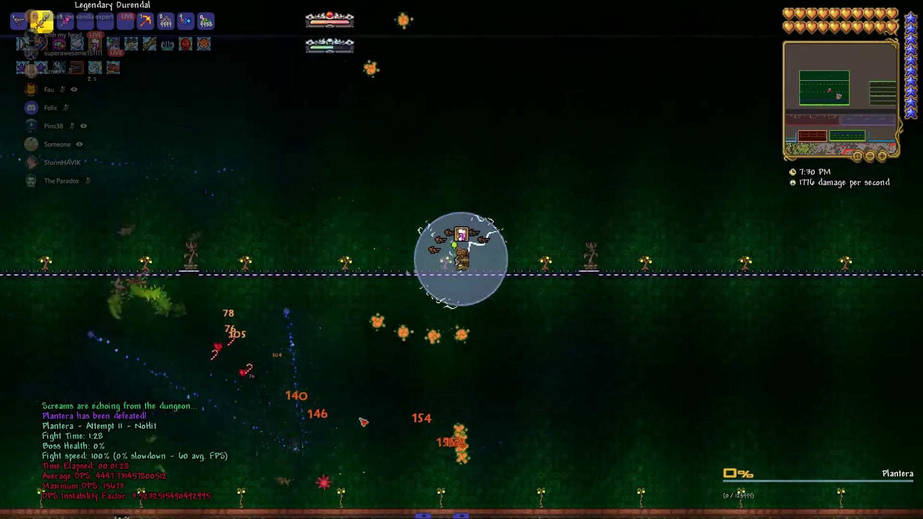
# Drop through two platforms to lower ground while the kill stats and mod list print
pyautogui.press('s')
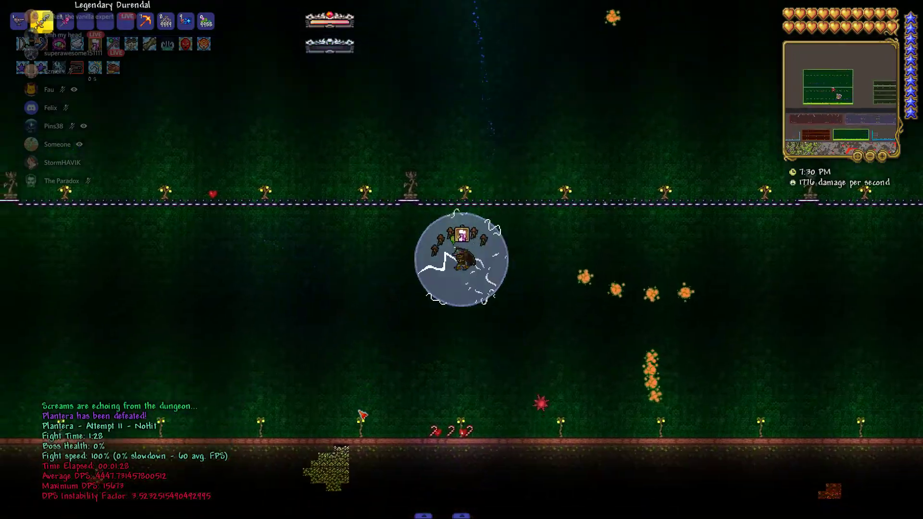
pyautogui.press('s')
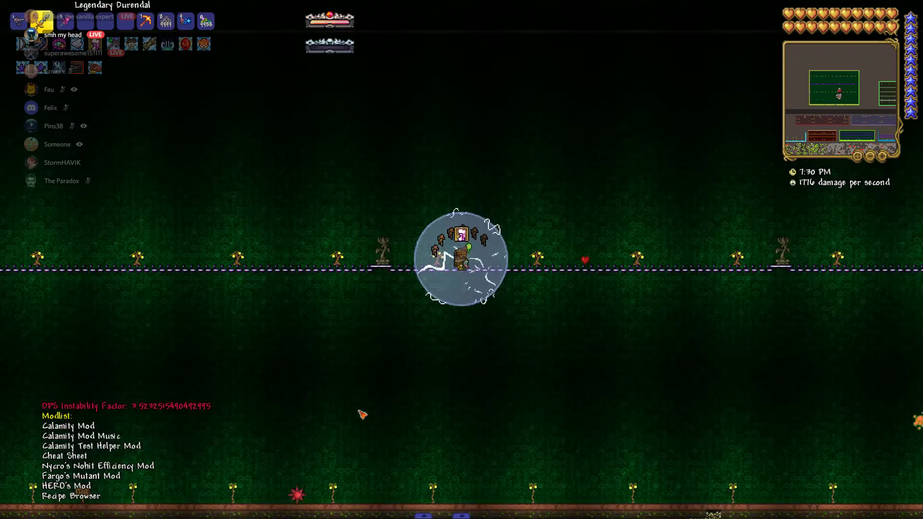
# Open the inventory to show the equipped Obsidian Outlaw Hat's stats
pyautogui.press('Escape')
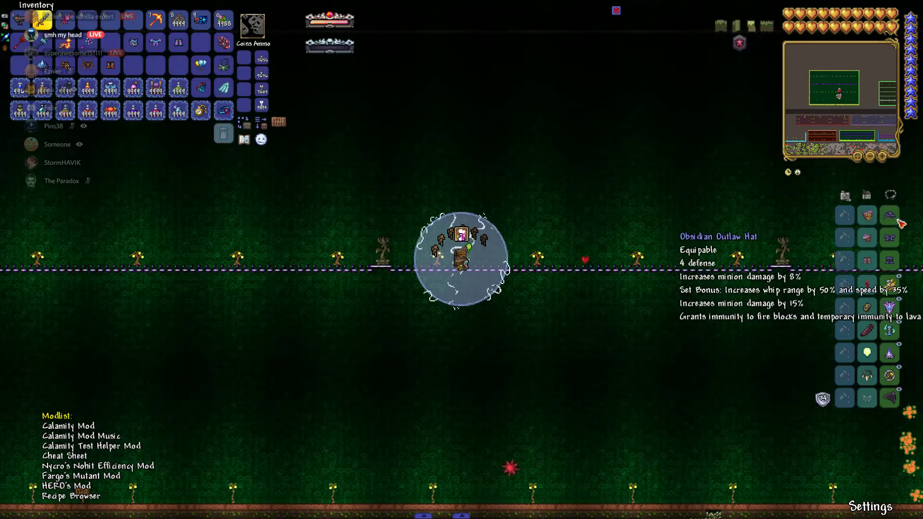